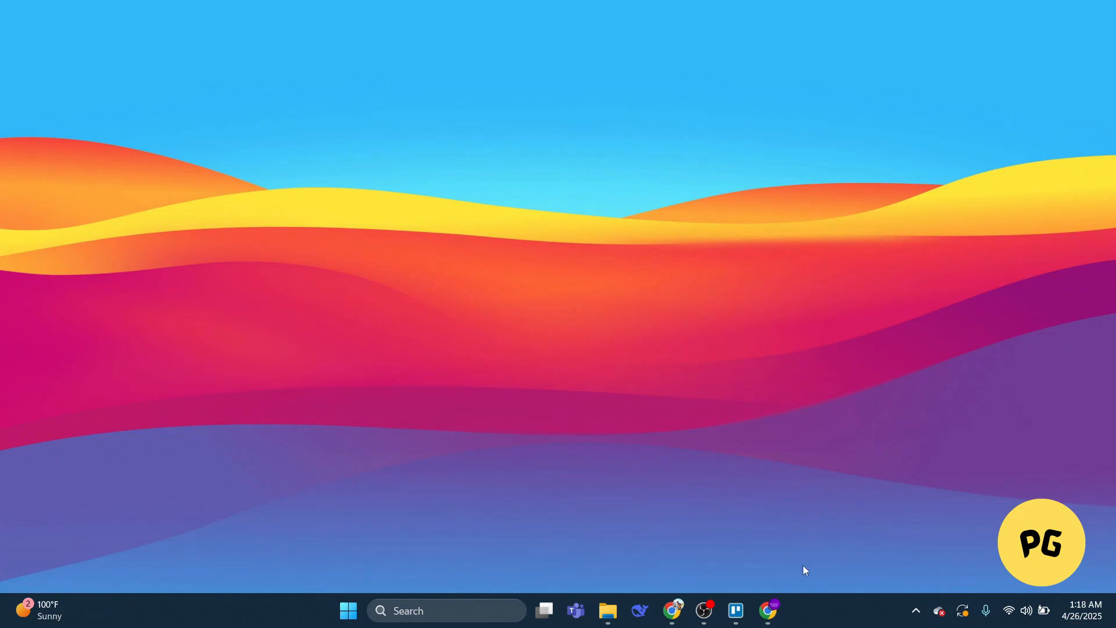
# Step: Restore the Chrome window showing Quizlet's home page from the taskbar
pyautogui.click(770, 611)
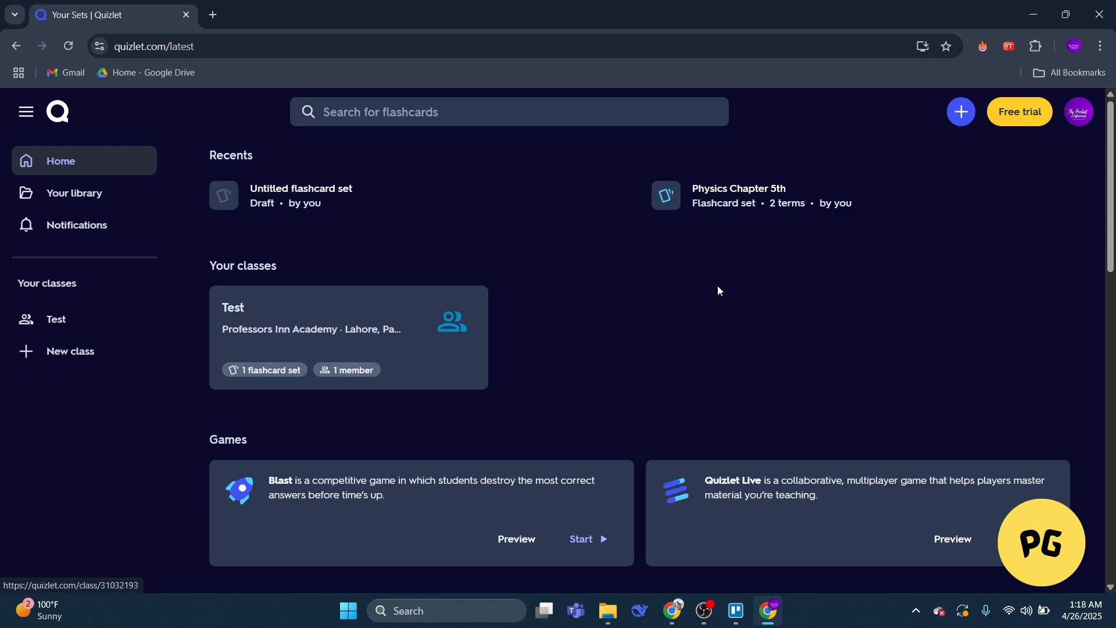
# Step: From Your library's Flashcard sets, go into the Physics Chapter 5th set
pyautogui.click(71, 196)
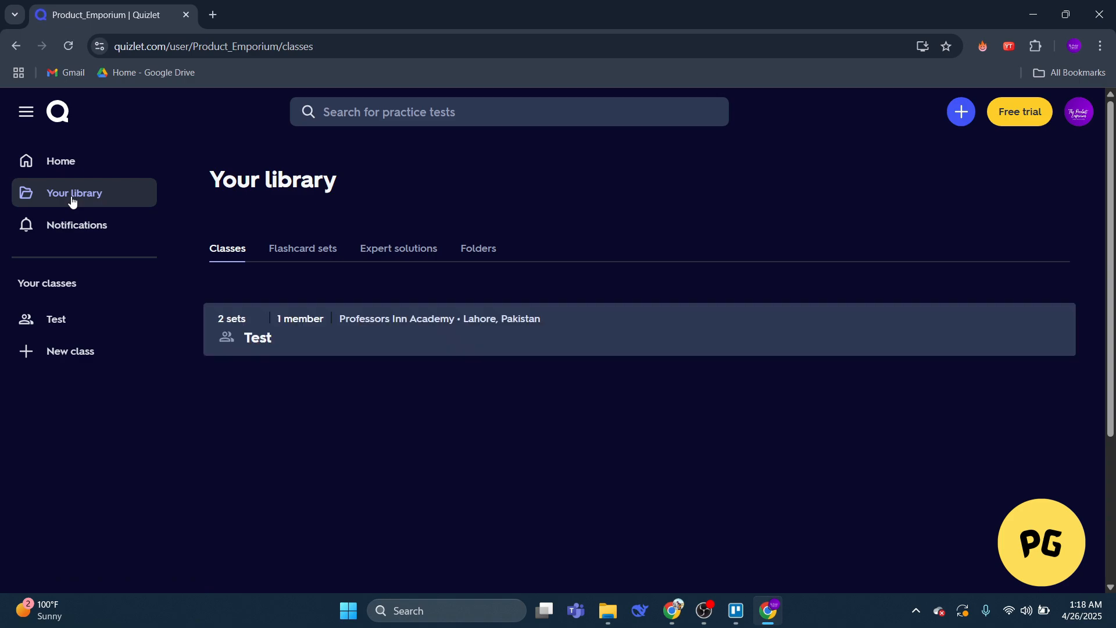
pyautogui.click(304, 254)
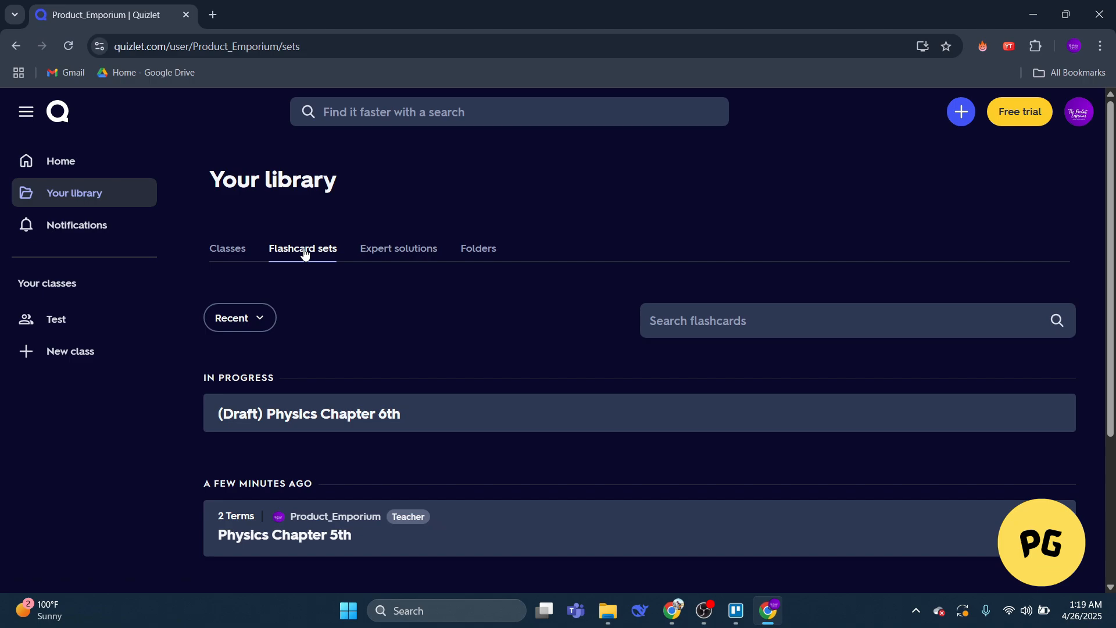
pyautogui.scroll(-2, 401, 349)
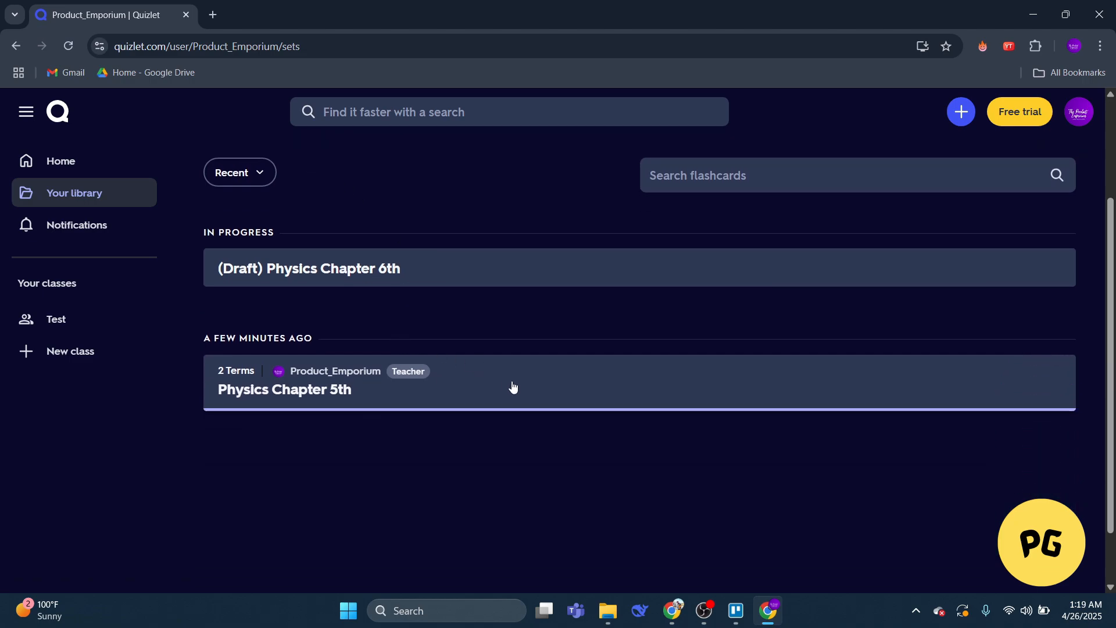
pyautogui.click(474, 390)
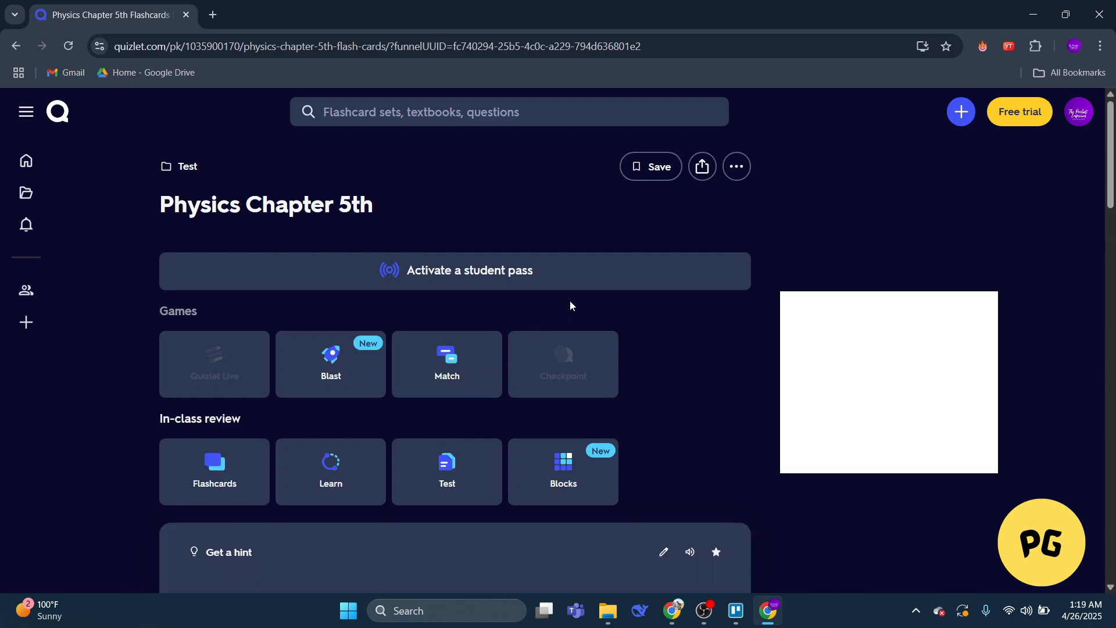
# Step: Start editing the Physics Chapter 5th set from its More actions menu
pyautogui.click(736, 166)
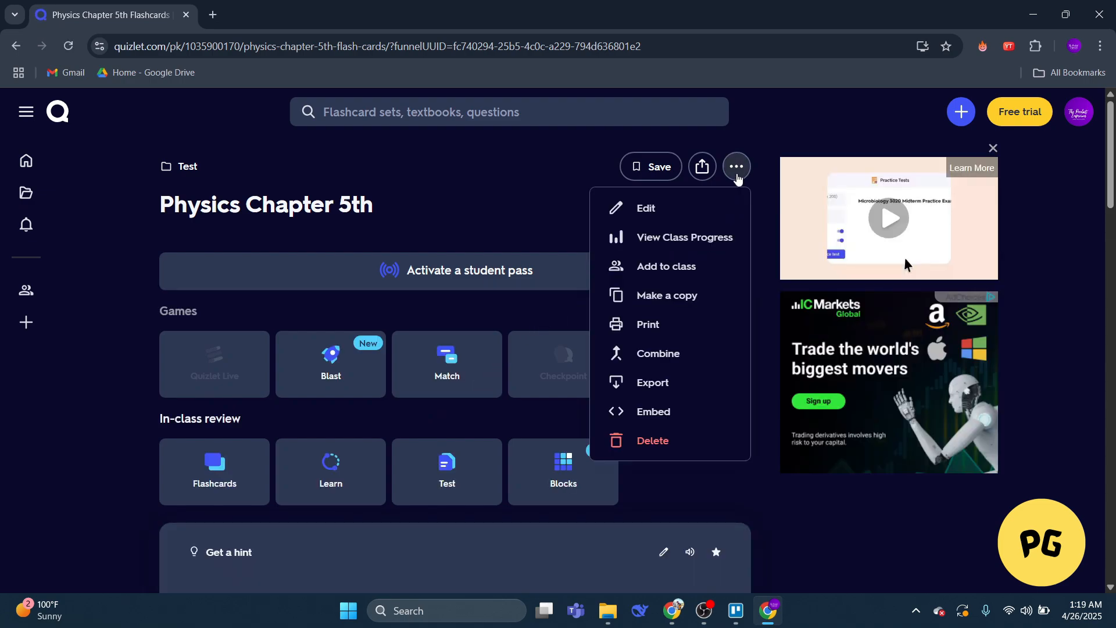
pyautogui.click(640, 215)
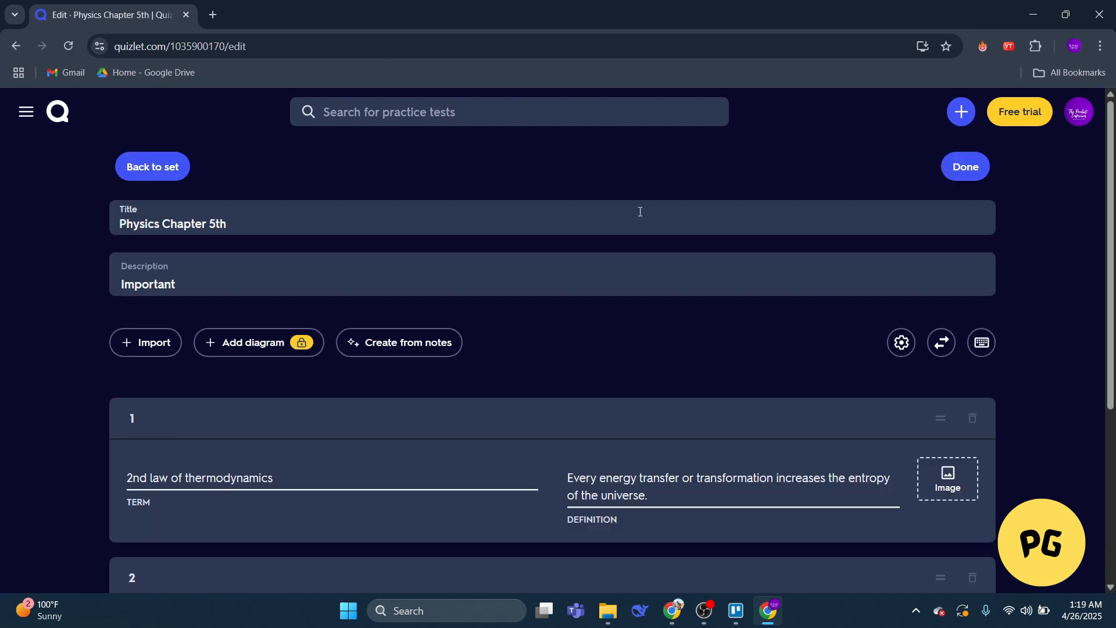
# Step: In the set's options, set Visible to 'Just me' so only the owner can view it
pyautogui.click(903, 343)
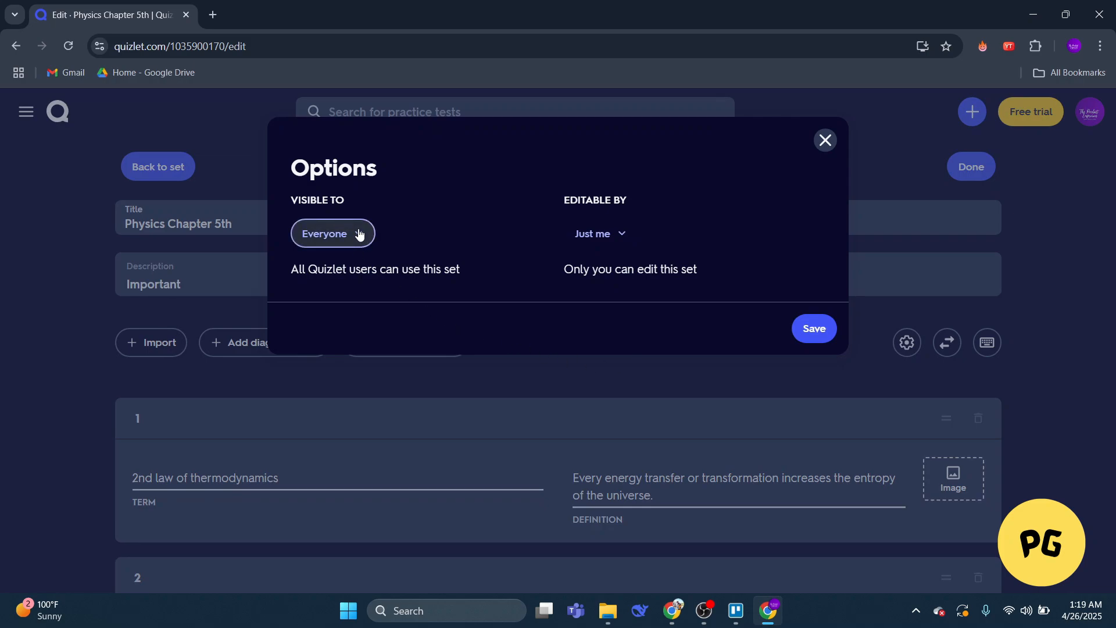
pyautogui.click(358, 232)
pyautogui.click(332, 362)
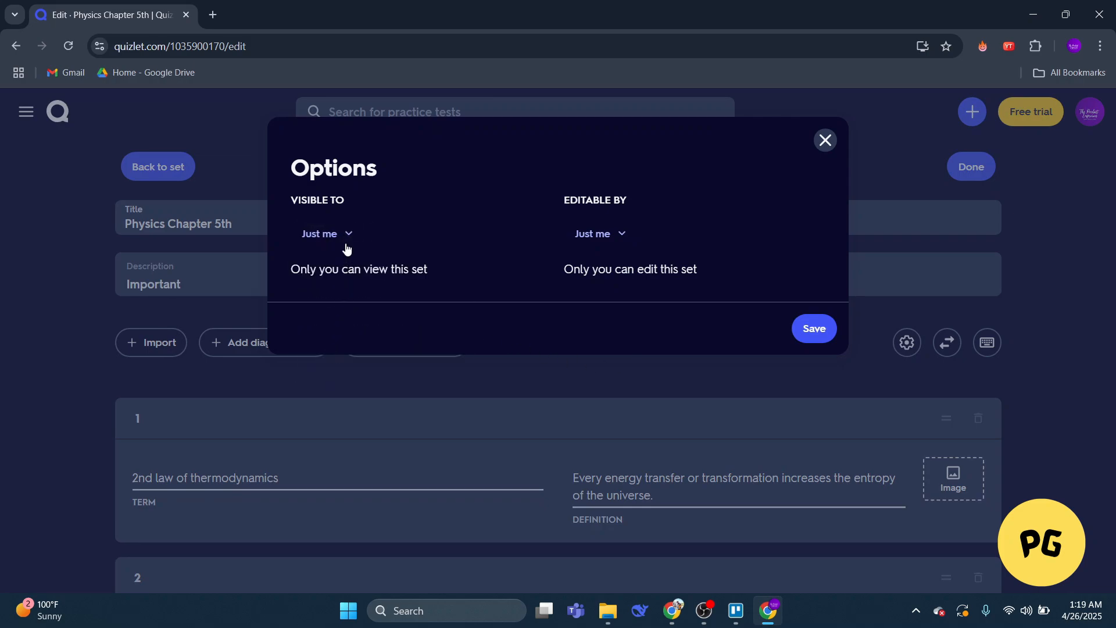
pyautogui.click(327, 233)
pyautogui.click(331, 358)
# Step: Save the private visibility option and finish editing with Done
pyautogui.click(813, 329)
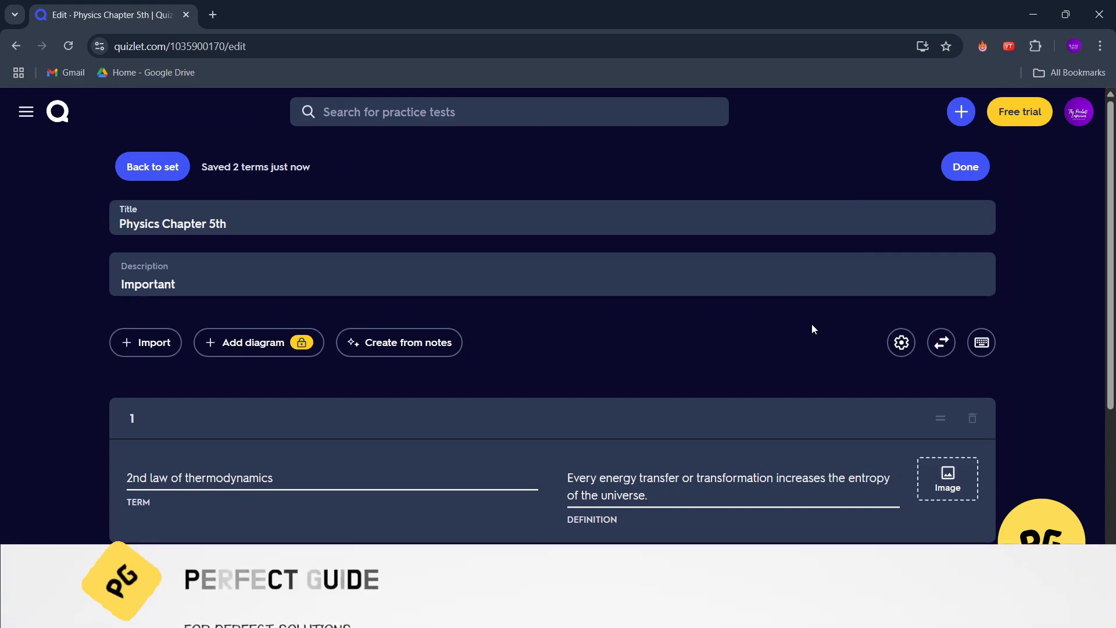
pyautogui.click(964, 167)
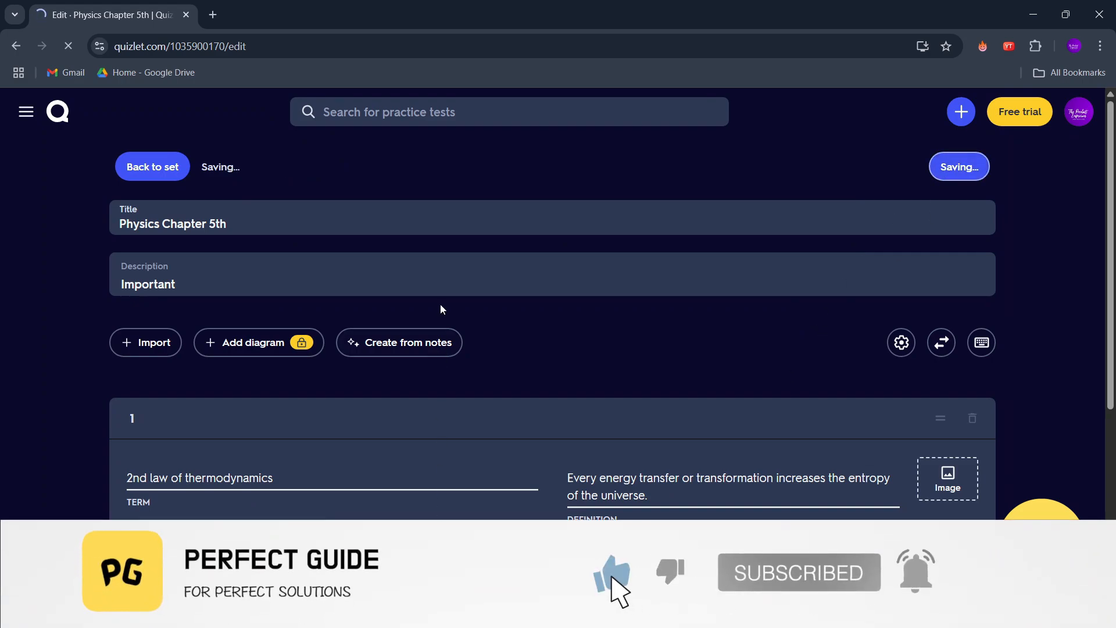